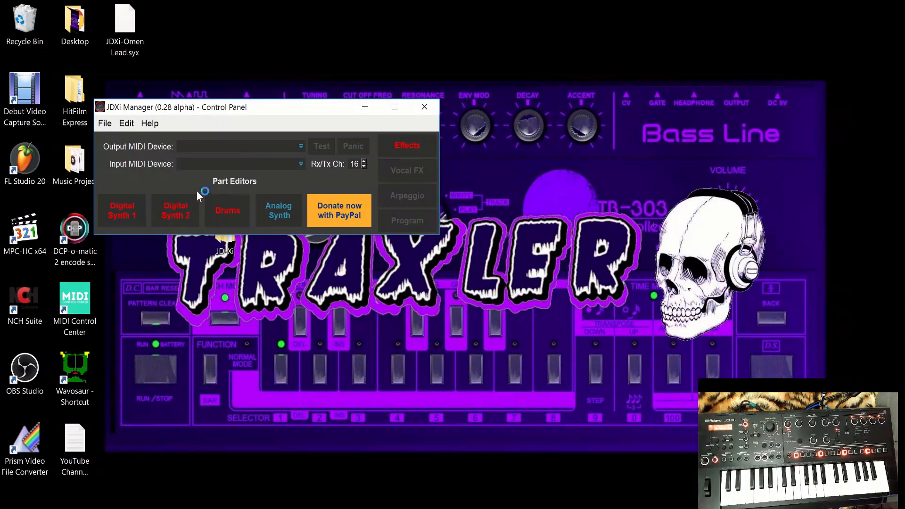
# Step: Set both the output and input MIDI devices to 3- JD-Xi
pyautogui.click(300, 146)
pyautogui.click(232, 170)
pyautogui.click(286, 163)
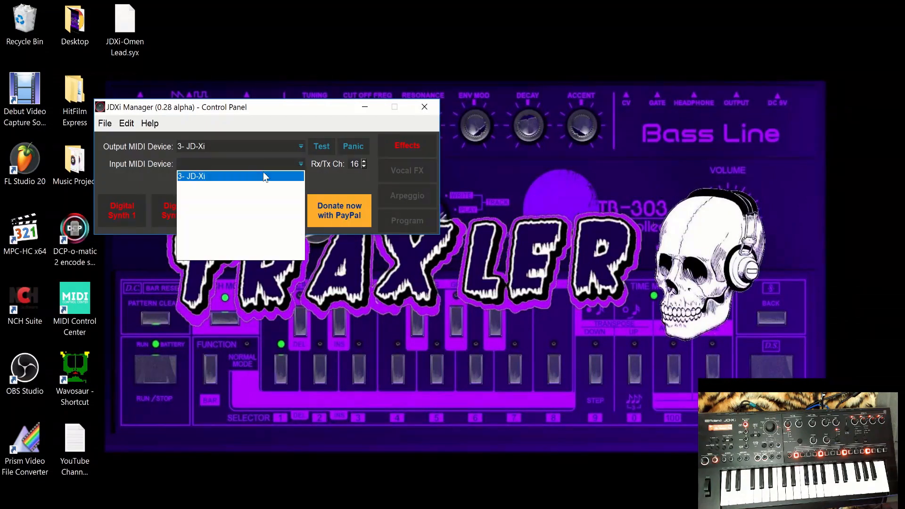
pyautogui.click(249, 176)
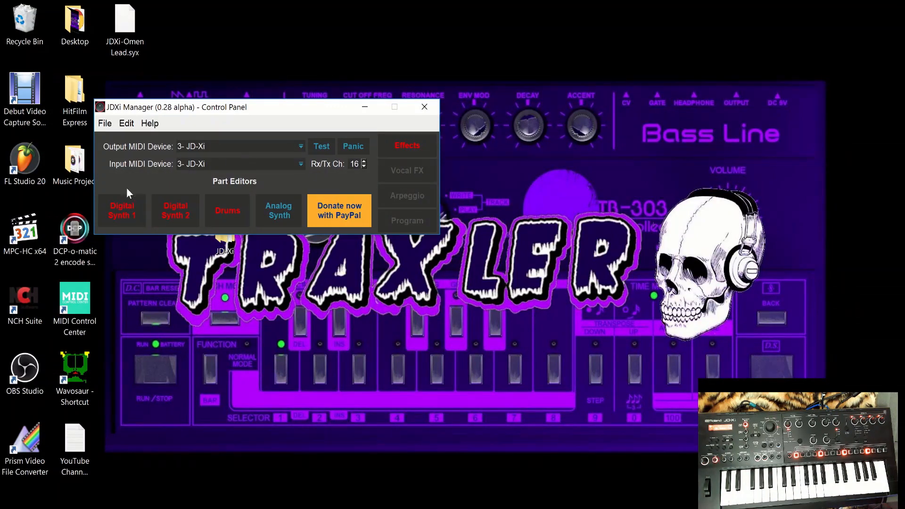
# Step: Open the Digital Synth 1 part editor and maximize its window
pyautogui.click(124, 213)
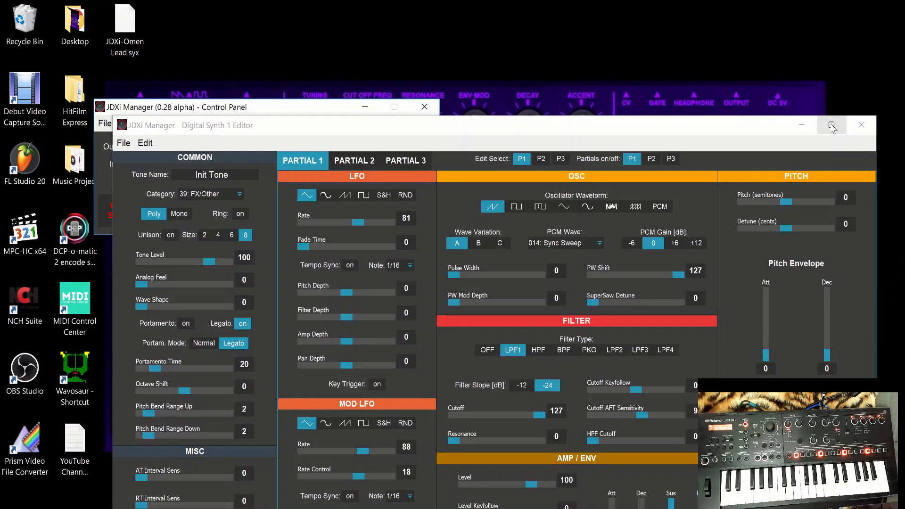
pyautogui.click(832, 125)
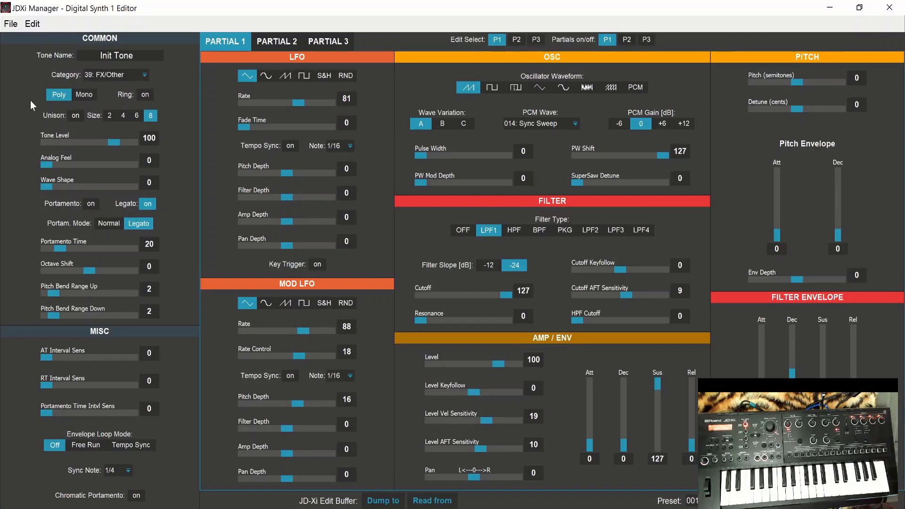
# Step: Compare the tone's Mono and Poly modes and leave it set to Mono
pyautogui.click(85, 95)
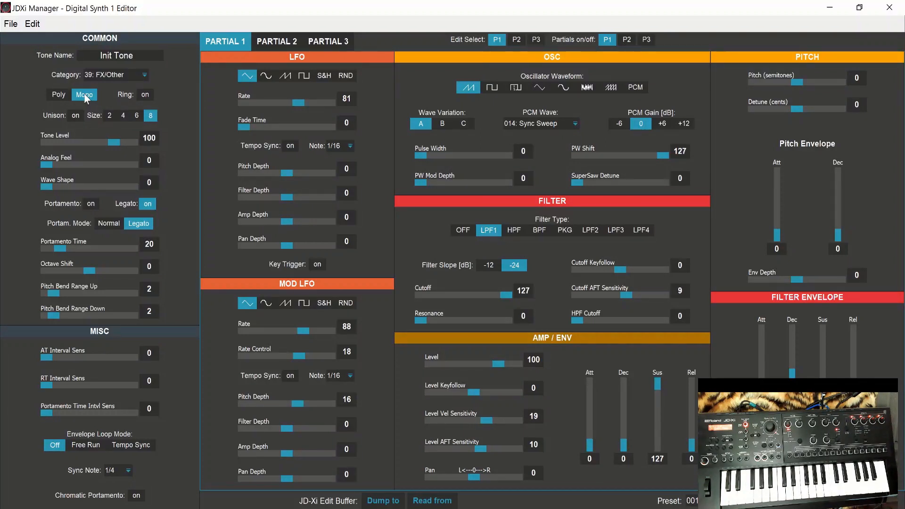
pyautogui.click(57, 96)
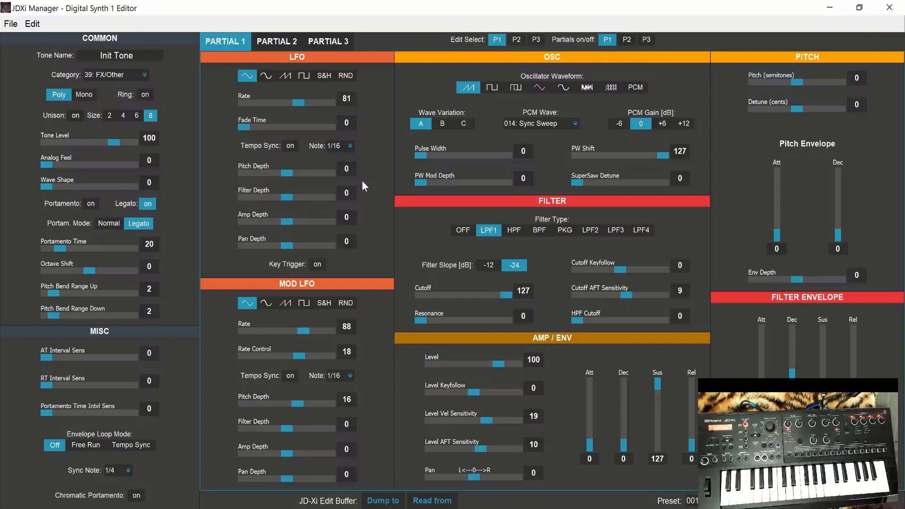
pyautogui.click(83, 96)
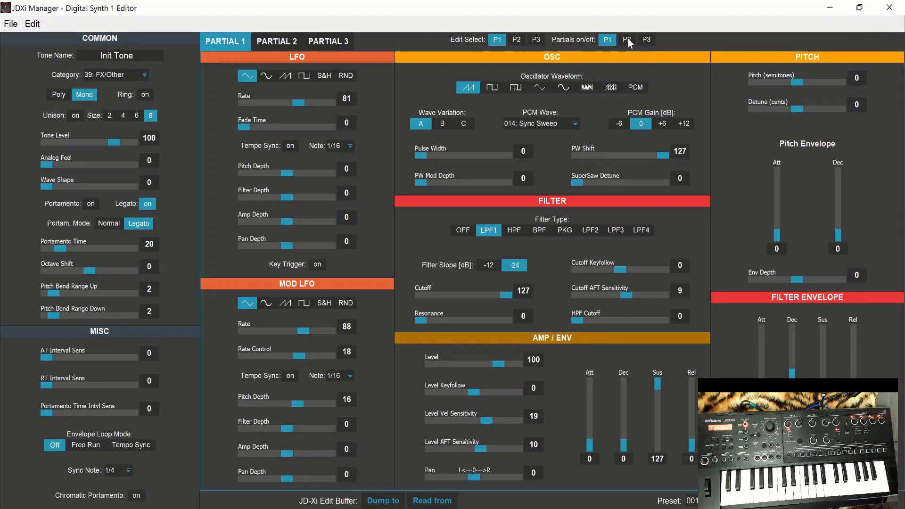
# Step: Look at Partial 2's settings, switch that partial on and off again, and return to Partial 1
pyautogui.click(286, 43)
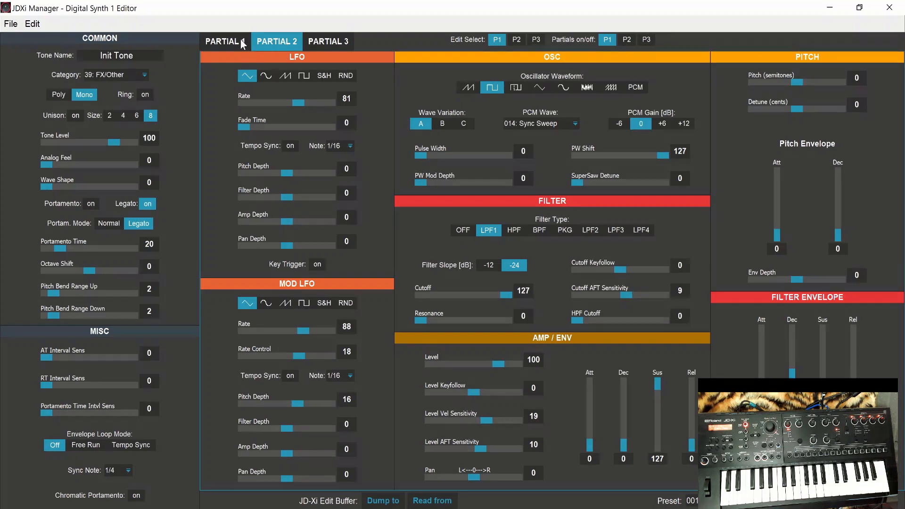
pyautogui.click(627, 40)
pyautogui.click(627, 40)
pyautogui.click(226, 41)
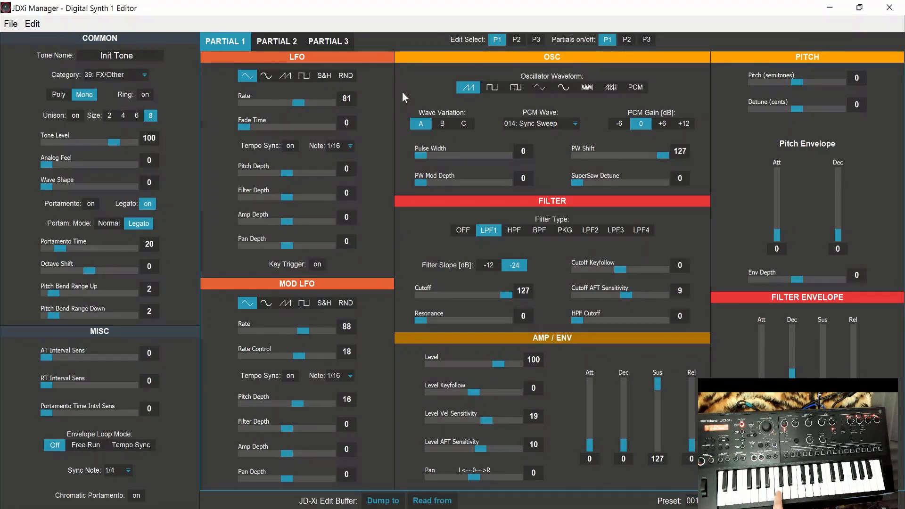
# Step: Try the square and sine waveforms and wave variations B and C on Partial 1, returning to sawtooth with variation A
pyautogui.click(492, 90)
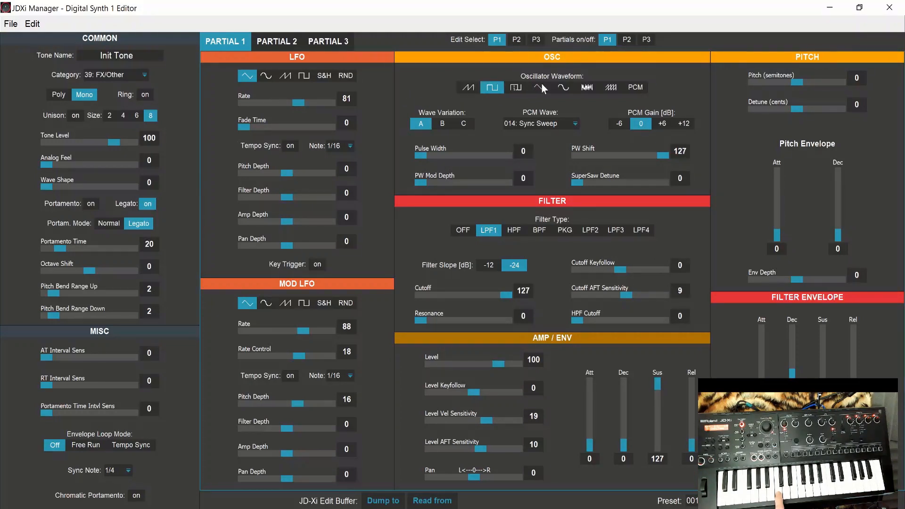
pyautogui.click(567, 90)
pyautogui.click(474, 87)
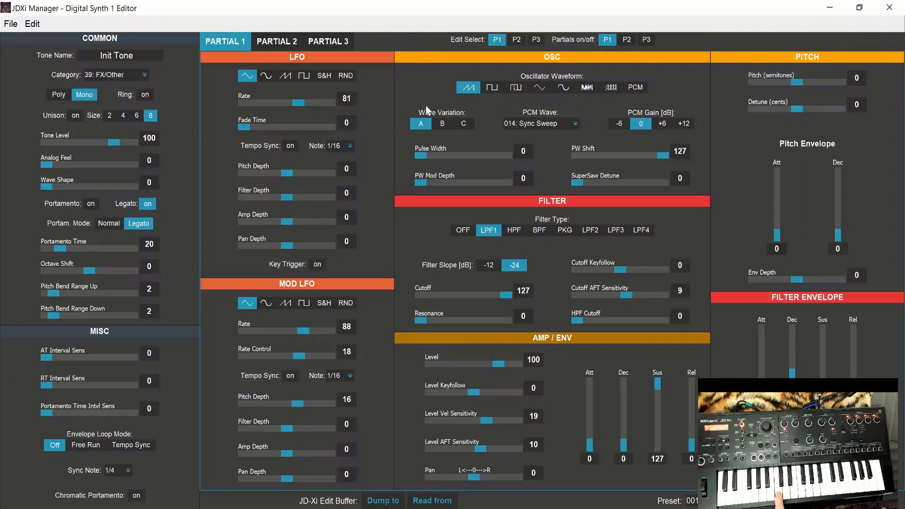
pyautogui.click(441, 124)
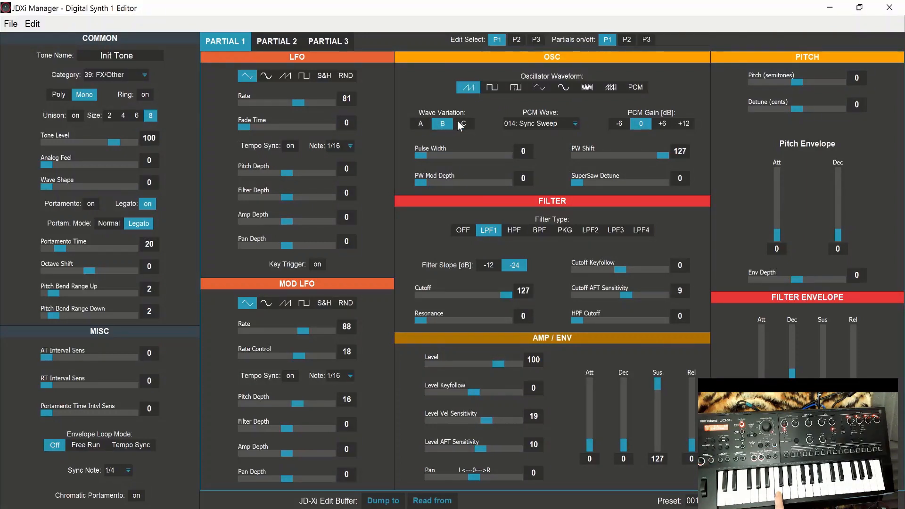
pyautogui.click(459, 125)
pyautogui.click(442, 125)
pyautogui.click(423, 122)
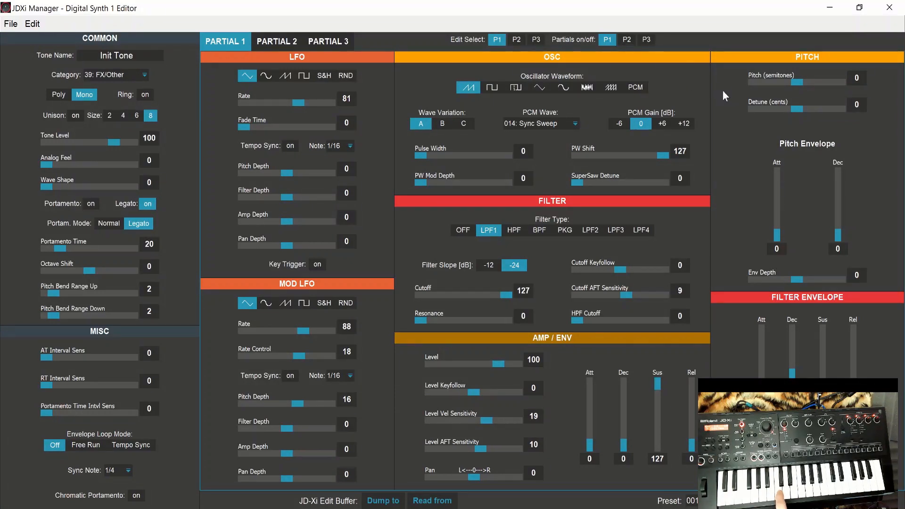
# Step: Set Partial 1's detune to -12 cents and switch Partial 2 on
pyautogui.moveTo(799, 114); pyautogui.dragTo(790, 117)
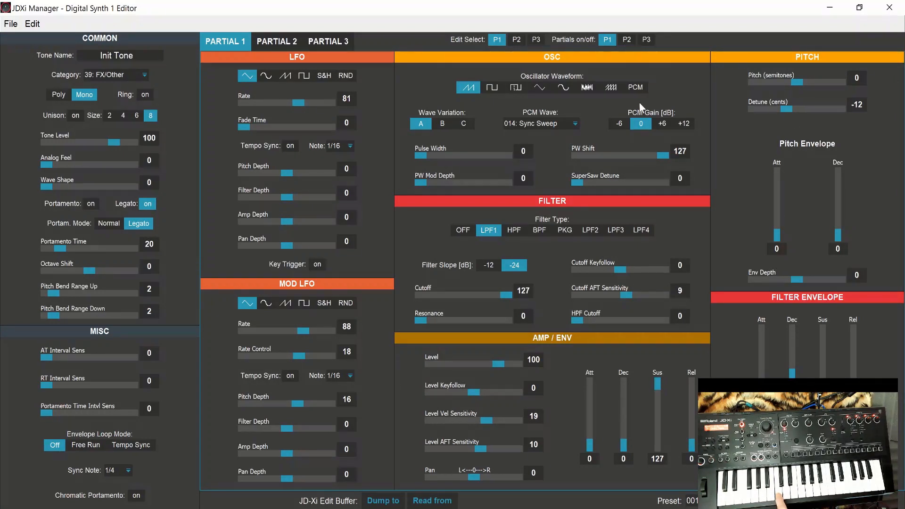
pyautogui.click(273, 46)
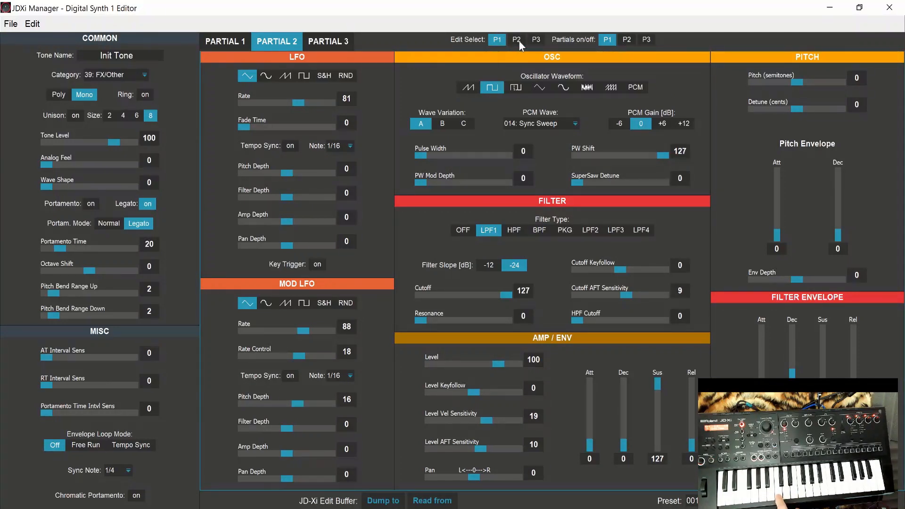
pyautogui.click(627, 42)
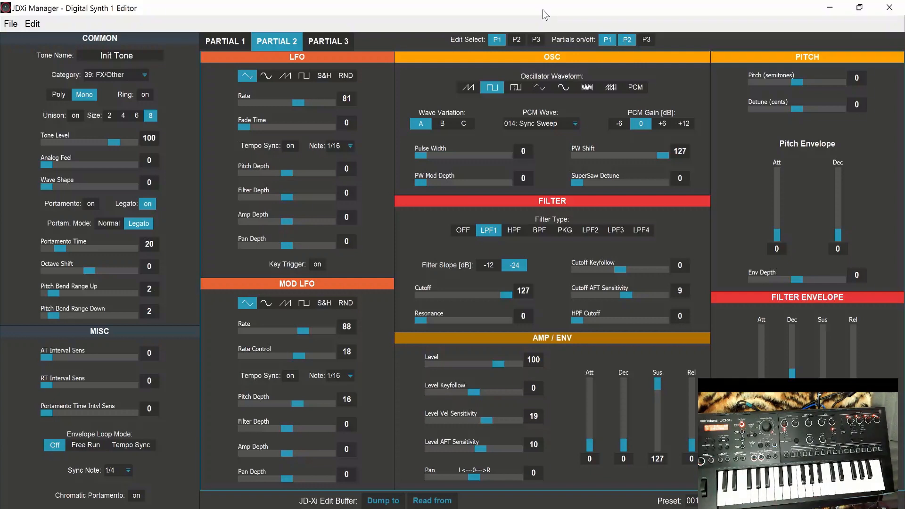
# Step: Set Partial 2's oscillator waveform to sawtooth and its detune to 12 cents
pyautogui.click(470, 87)
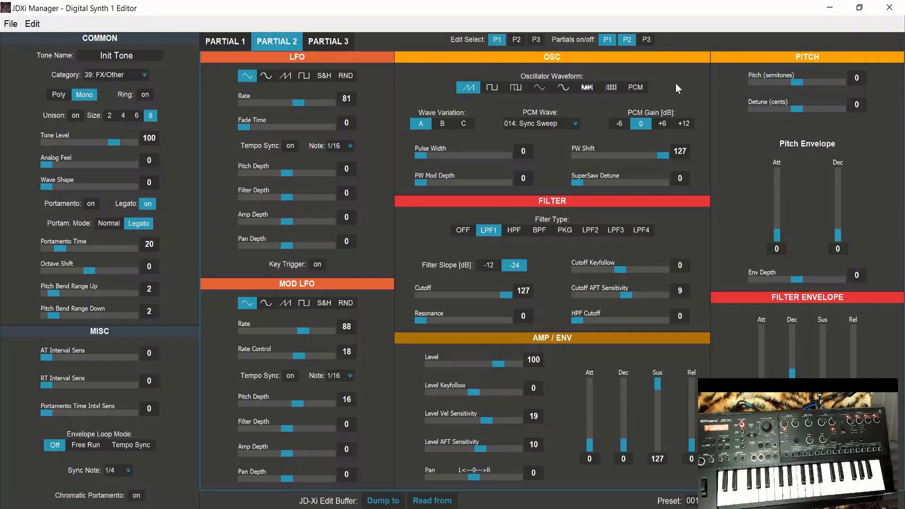
pyautogui.click(819, 108)
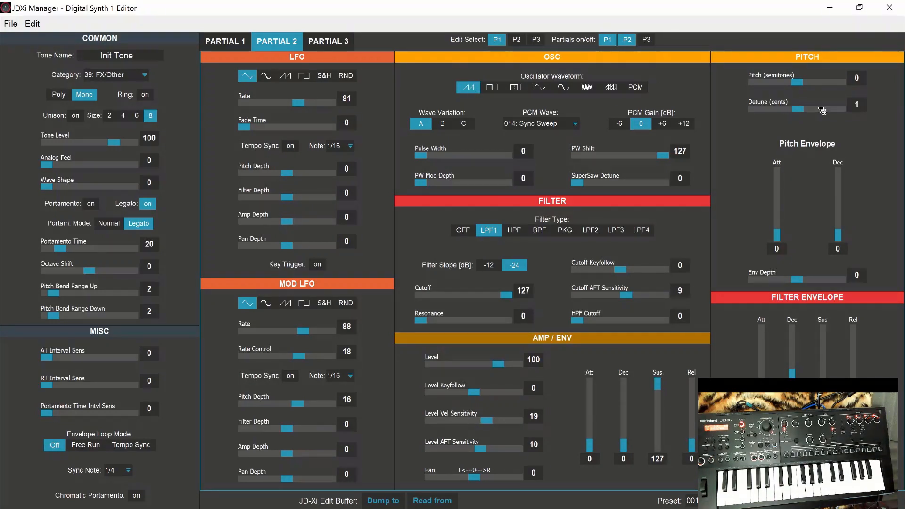
pyautogui.click(821, 110)
pyautogui.click(822, 110)
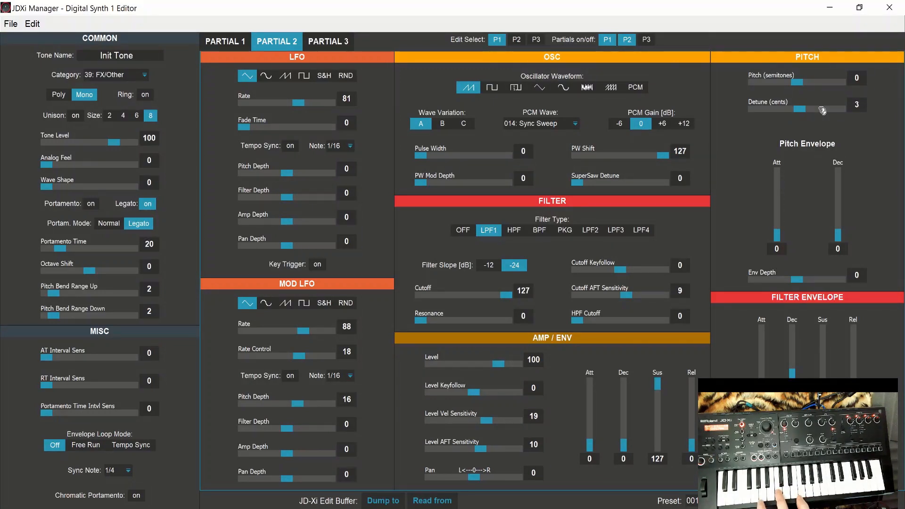
pyautogui.click(826, 113)
pyautogui.click(826, 113)
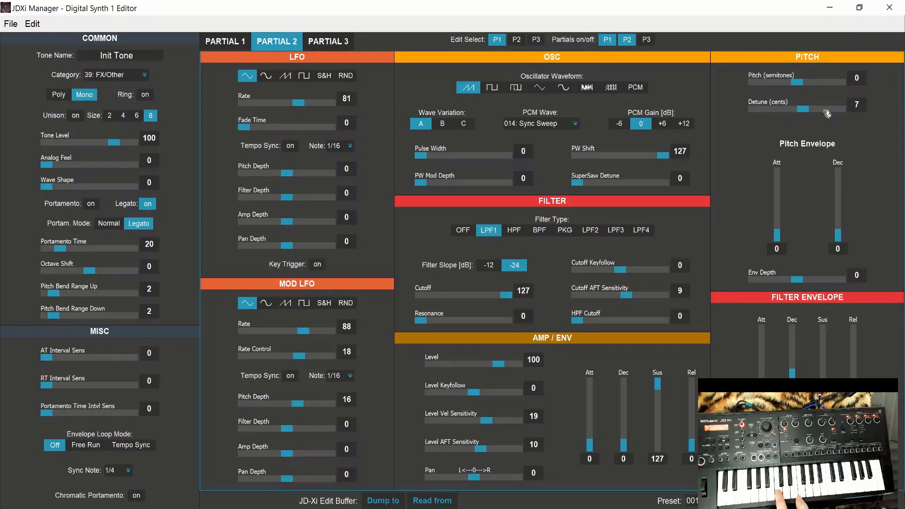
pyautogui.click(826, 113)
pyautogui.click(827, 114)
pyautogui.click(826, 113)
pyautogui.click(826, 113)
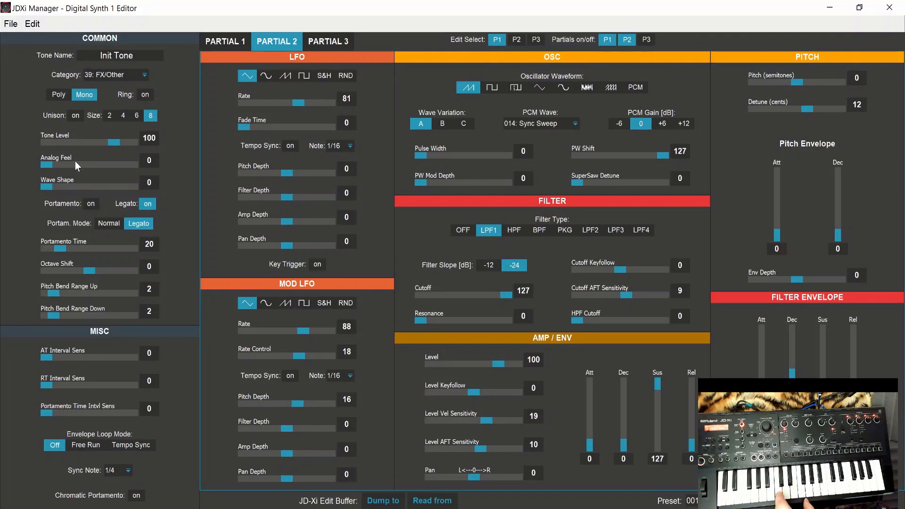
# Step: Set the tone's Analog Feel to 30 and Wave Shape to 10
pyautogui.scroll(3, 85, 166)
pyautogui.scroll(10, 85, 166)
pyautogui.scroll(2, 104, 167)
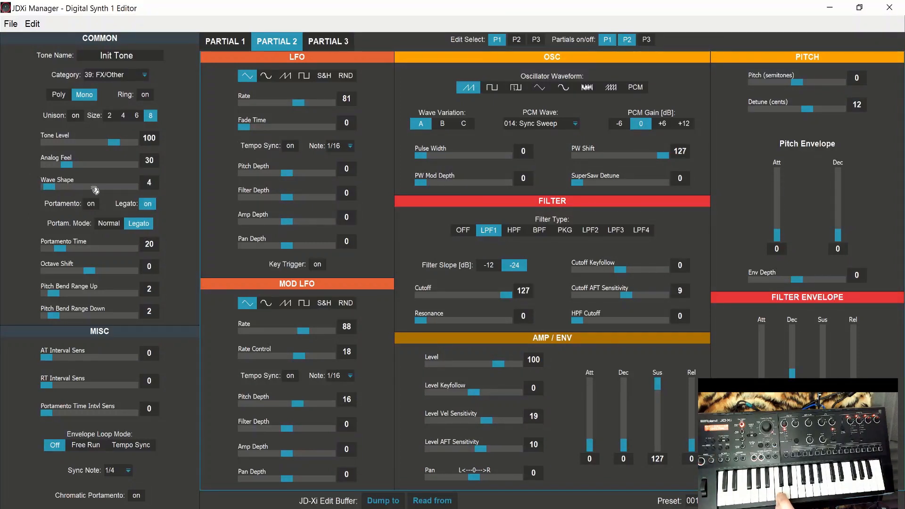
pyautogui.scroll(2, 92, 188)
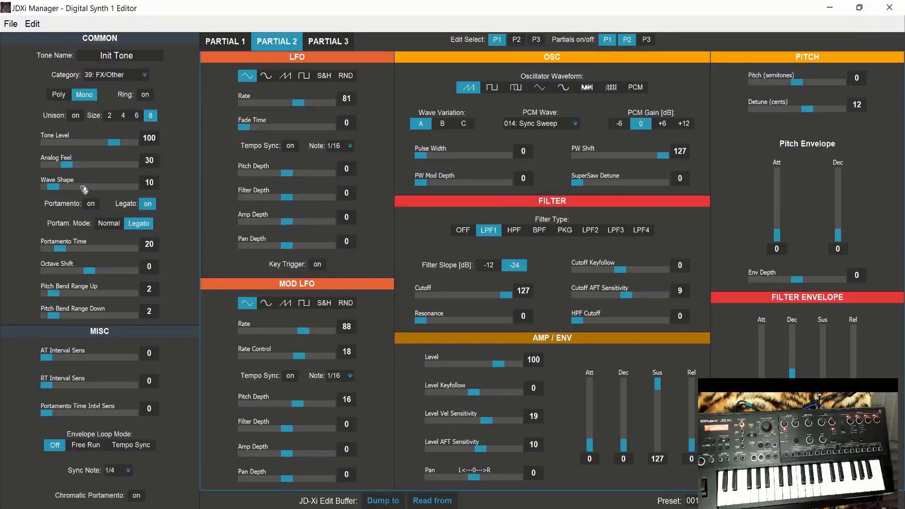
# Step: Enable portamento and set the portamento time to 10
pyautogui.click(91, 204)
pyautogui.moveTo(68, 252); pyautogui.dragTo(61, 253)
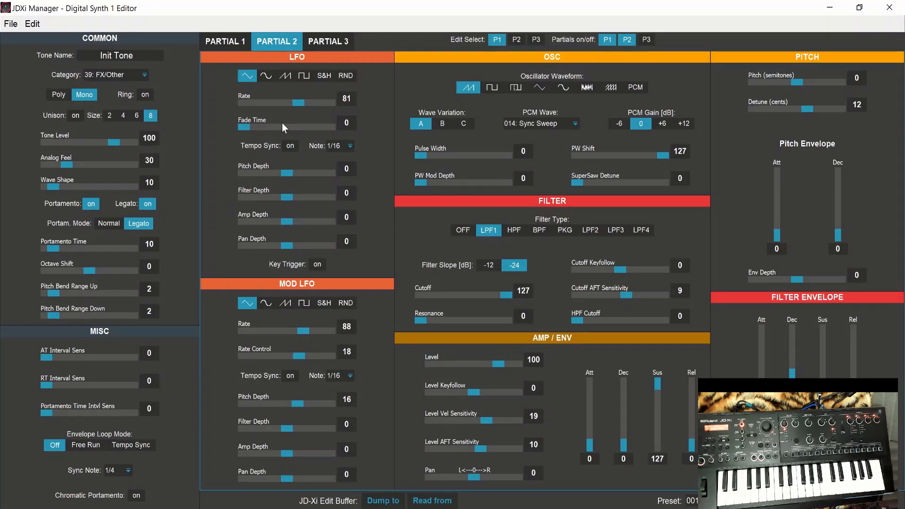
# Step: Switch Partial 3 on and set its PCM wave to 015: Saw Sync
pyautogui.click(334, 41)
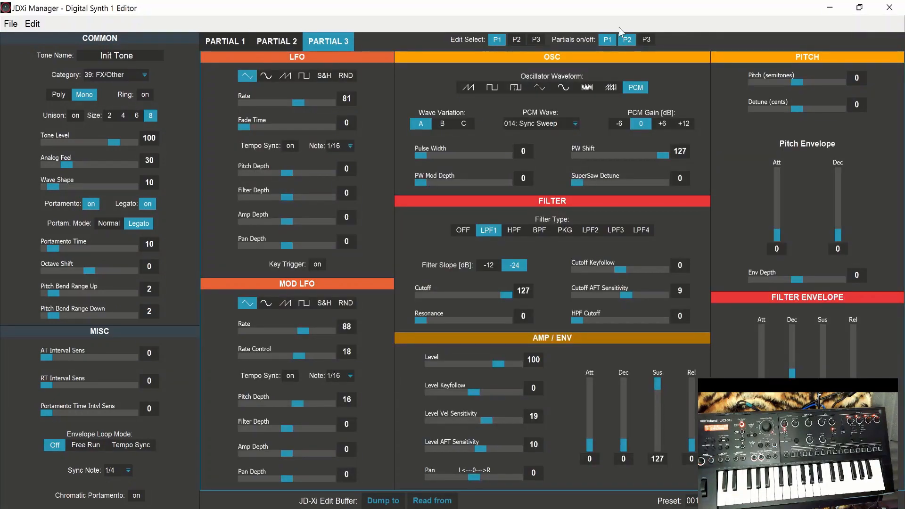
pyautogui.click(646, 40)
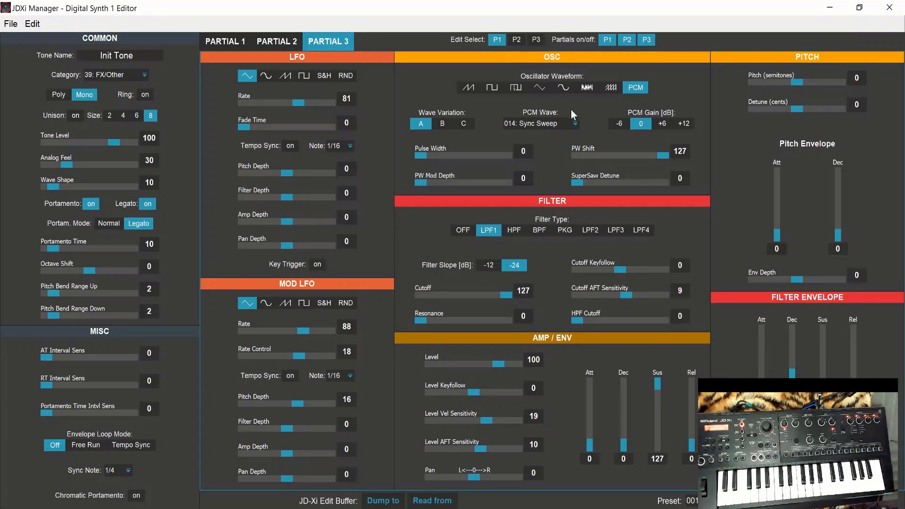
pyautogui.click(574, 124)
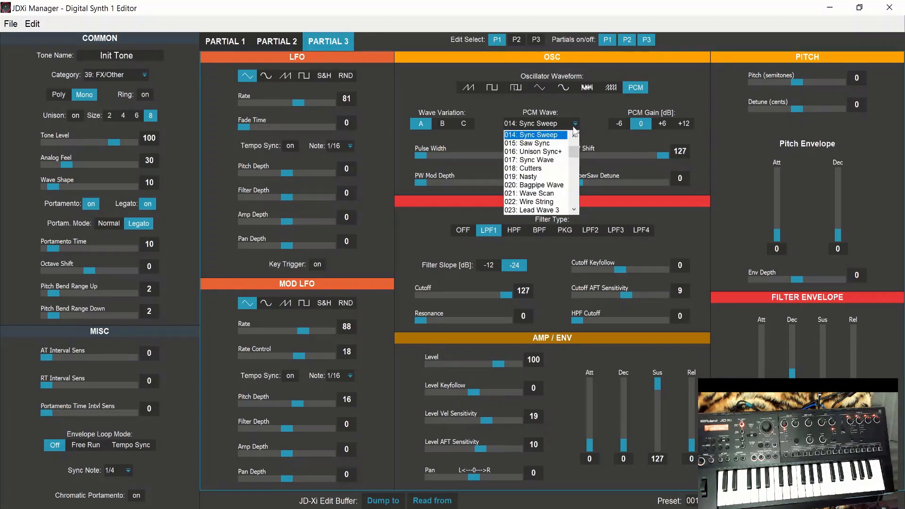
pyautogui.click(561, 145)
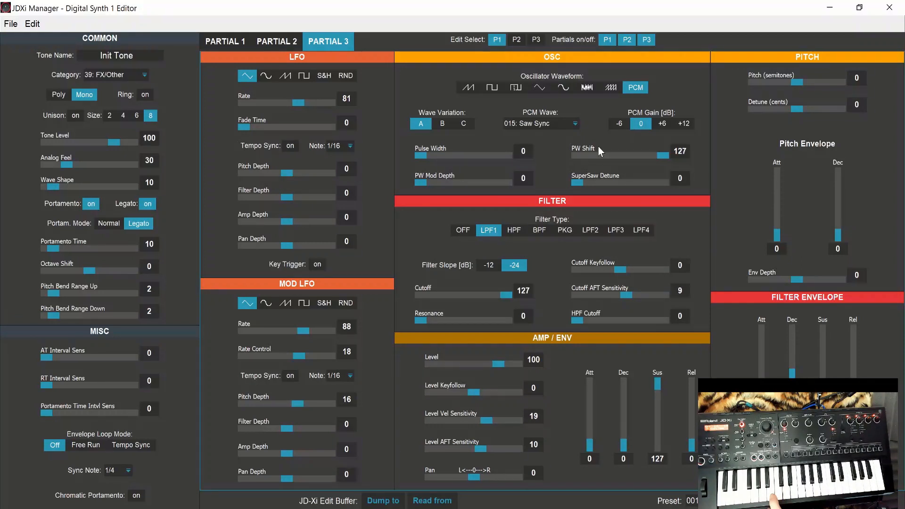
# Step: Try a PCM gain of +6 dB on Partial 3, restore it to 0, and set the partial's detune to -12 cents
pyautogui.click(662, 123)
pyautogui.click(642, 126)
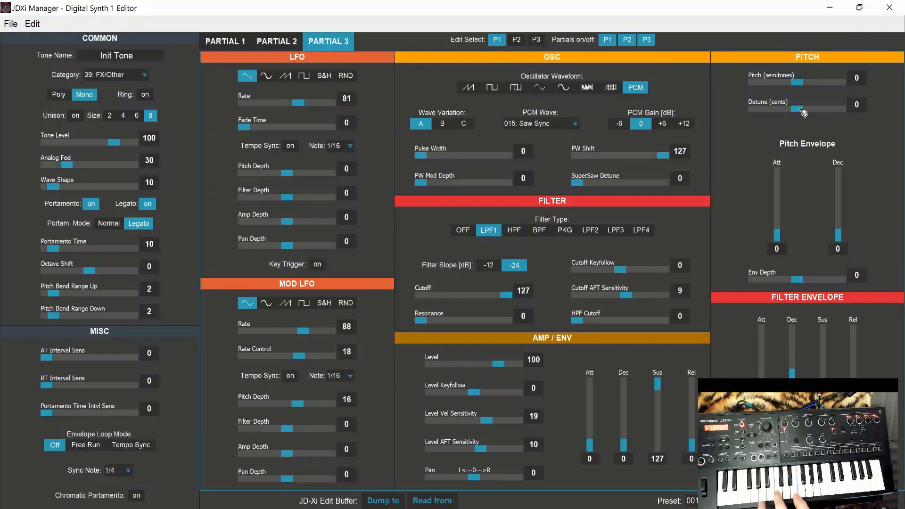
pyautogui.moveTo(803, 113)
pyautogui.mouseDown()
pyautogui.moveTo(768, 119)
pyautogui.moveTo(793, 119)
pyautogui.mouseUp()
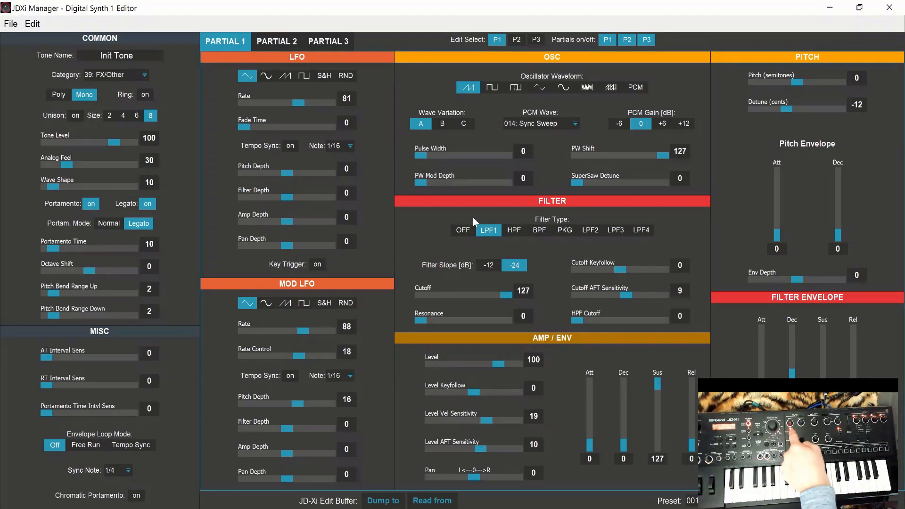
# Step: Check the settings of Partials 2 and 3, and set Partial 1's filter type to PKG
pyautogui.click(280, 47)
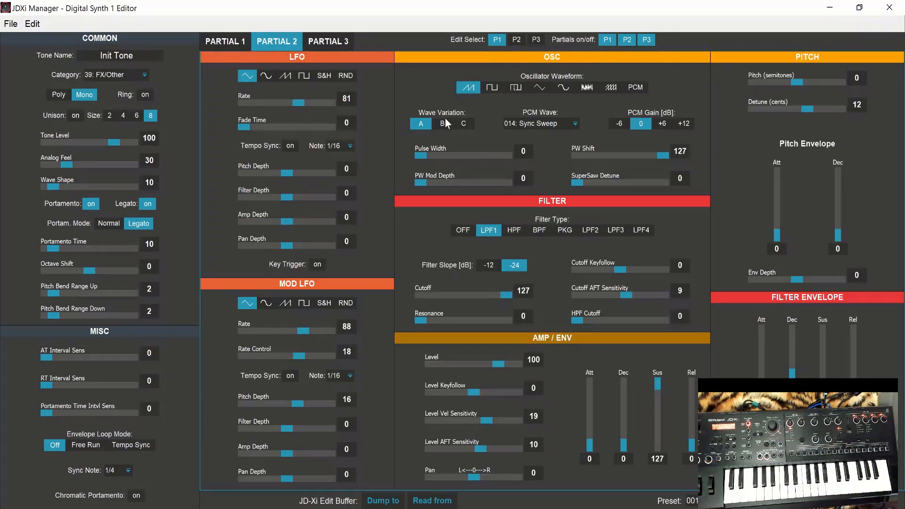
pyautogui.click(326, 41)
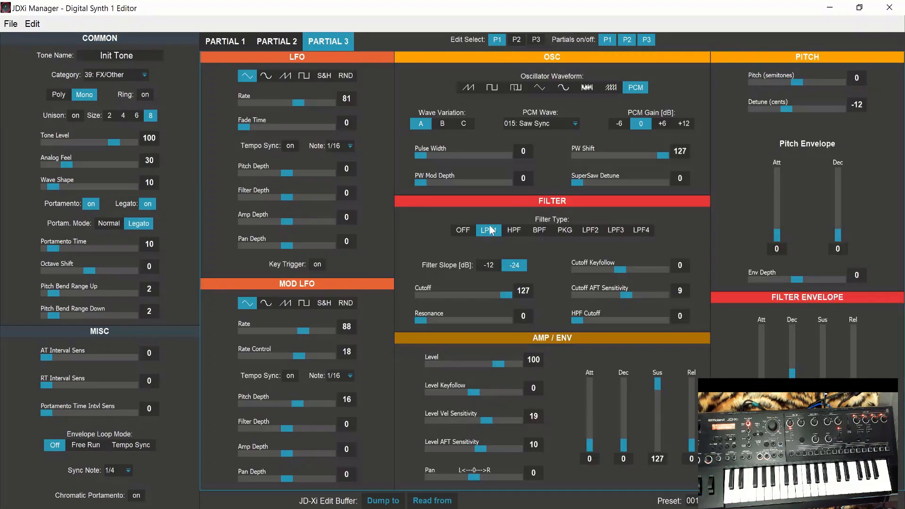
pyautogui.click(228, 47)
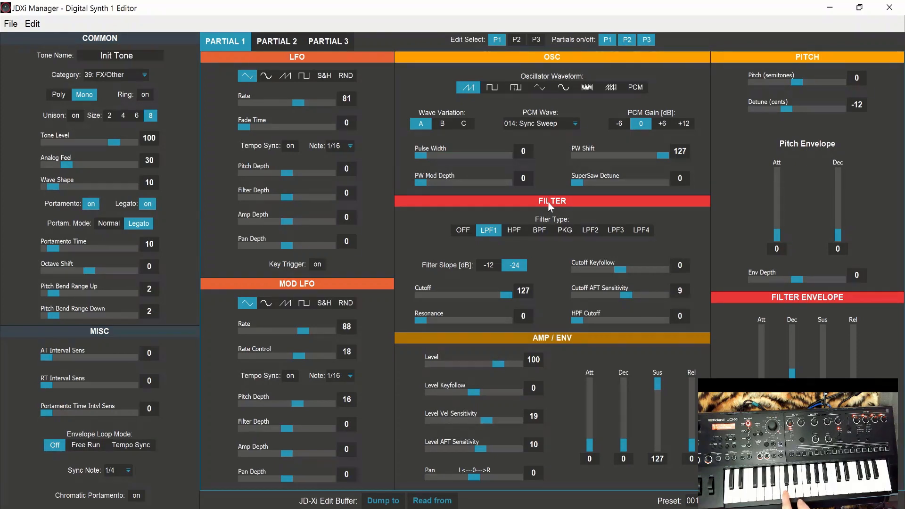
pyautogui.click(568, 233)
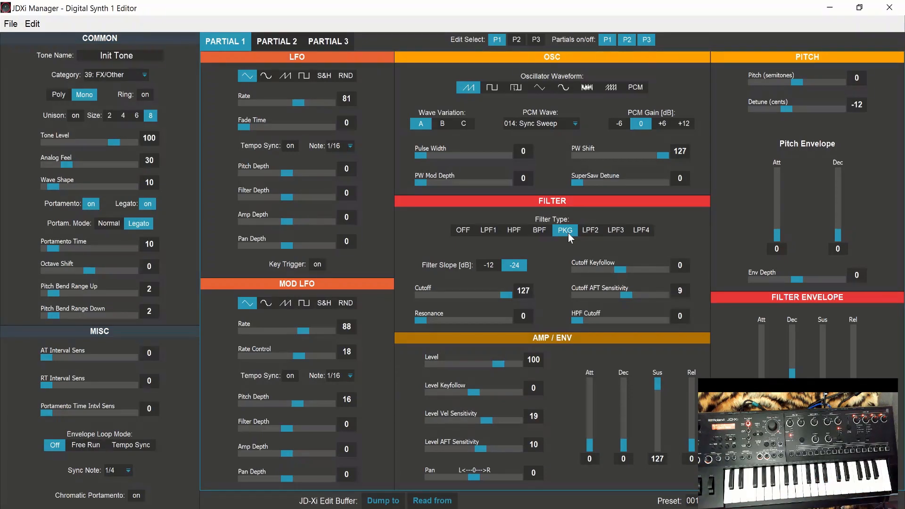
# Step: Set the filter type of Partials 2 and 3 to PKG, and return to Partial 1's settings
pyautogui.click(276, 47)
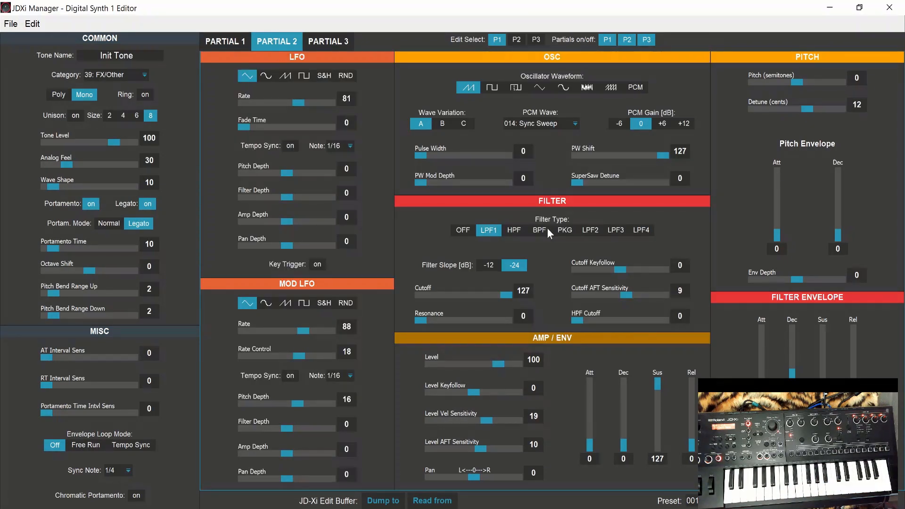
pyautogui.click(564, 232)
pyautogui.click(325, 45)
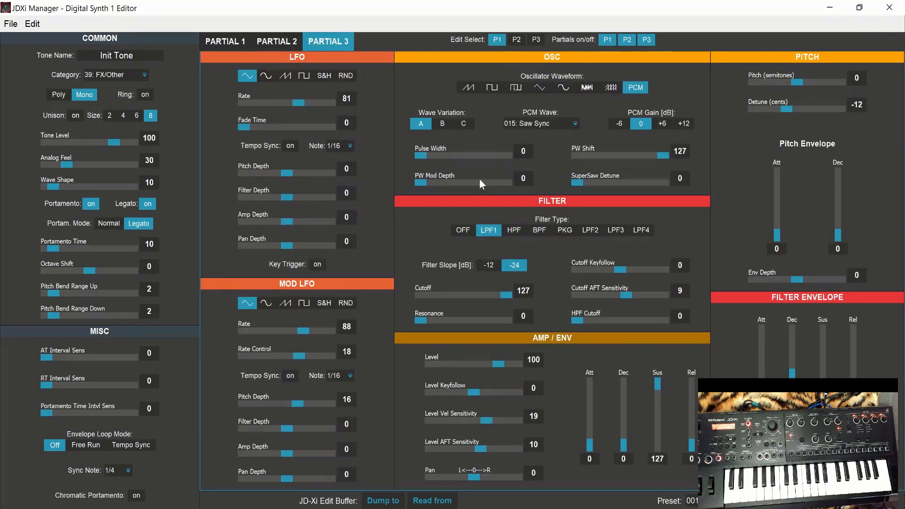
pyautogui.click(568, 229)
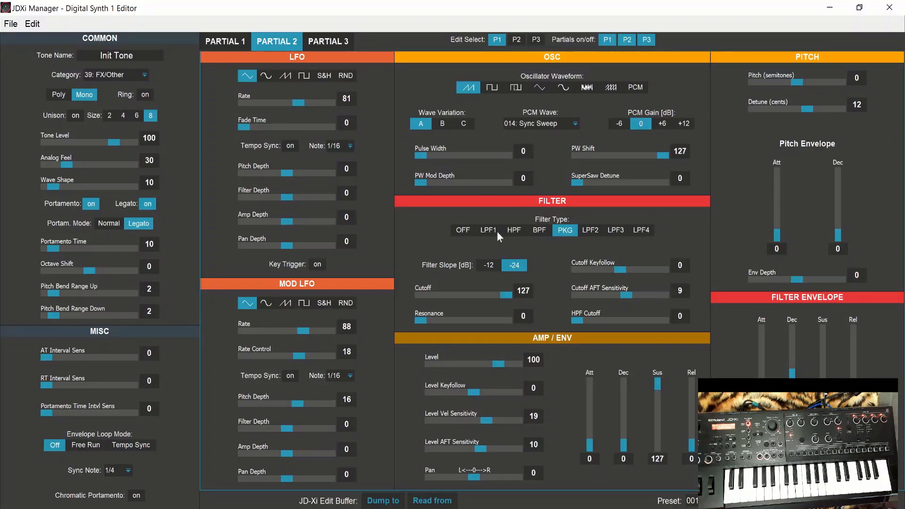
pyautogui.click(235, 38)
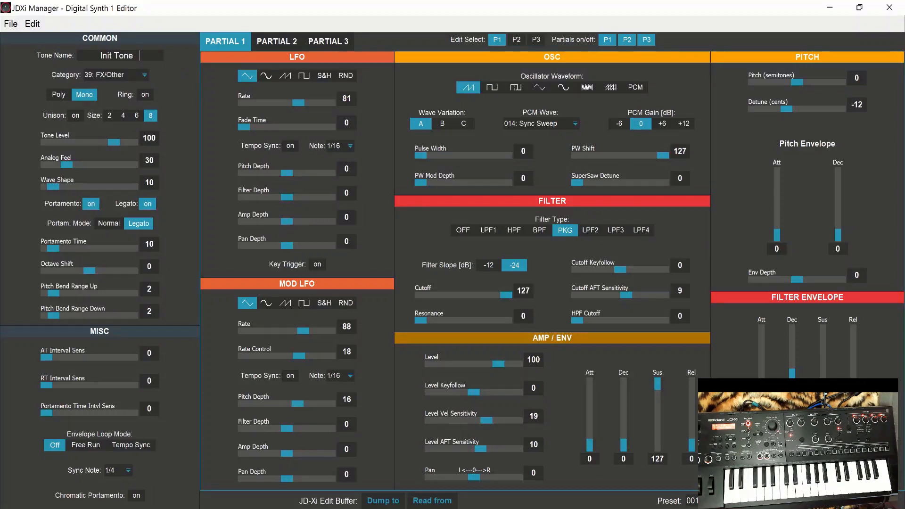
# Step: Rename the tone to "Omen Lead" and assign it to the category 34: Lead
pyautogui.moveTo(140, 55); pyautogui.dragTo(101, 56)
pyautogui.write('Omen Lead')
pyautogui.click(146, 76)
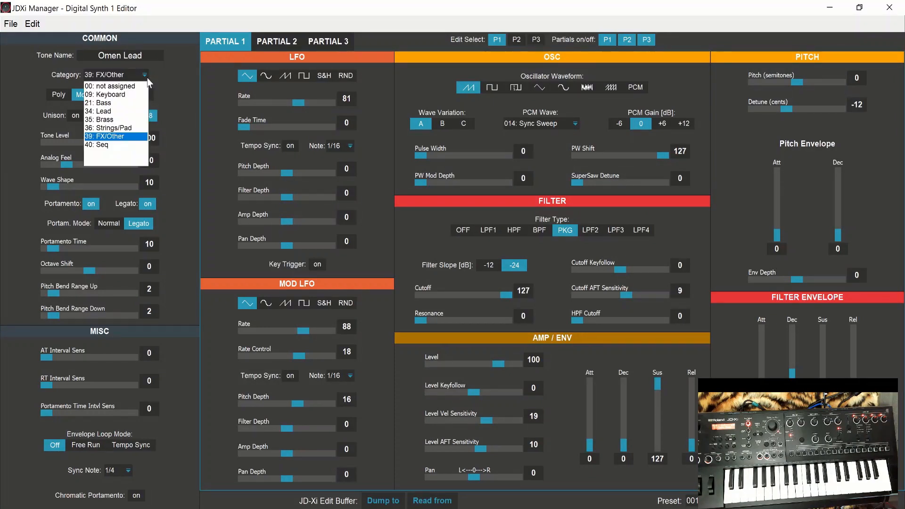
pyautogui.click(112, 112)
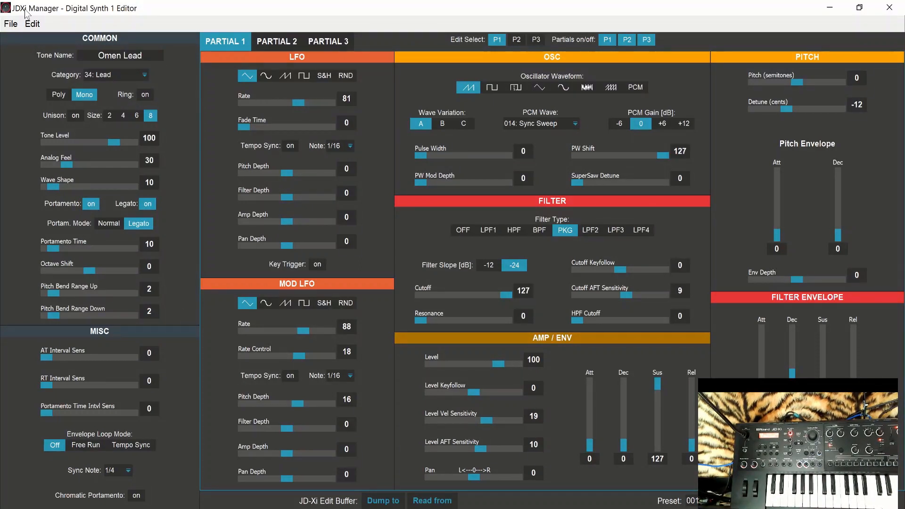
# Step: Save the tone as the sysex file JDXi-Omen Lead.syx in the Desktop folder, replacing the existing file
pyautogui.click(10, 25)
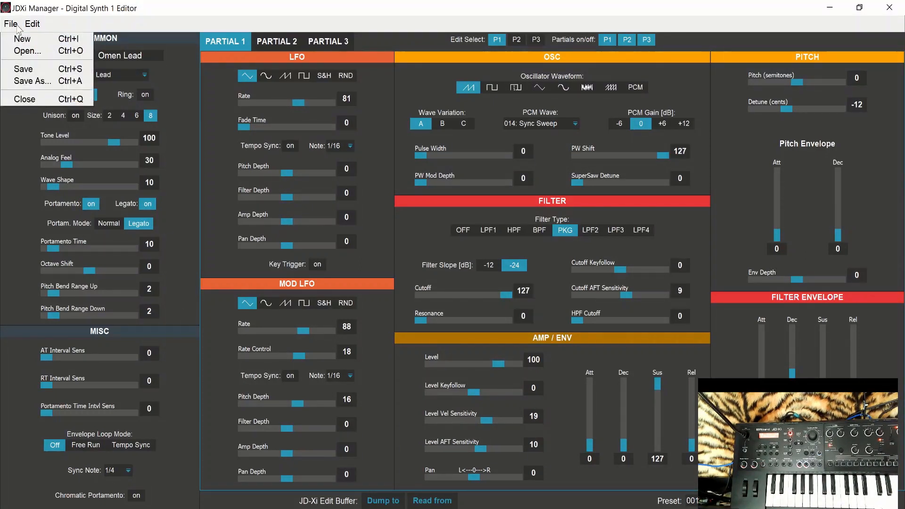
pyautogui.click(38, 82)
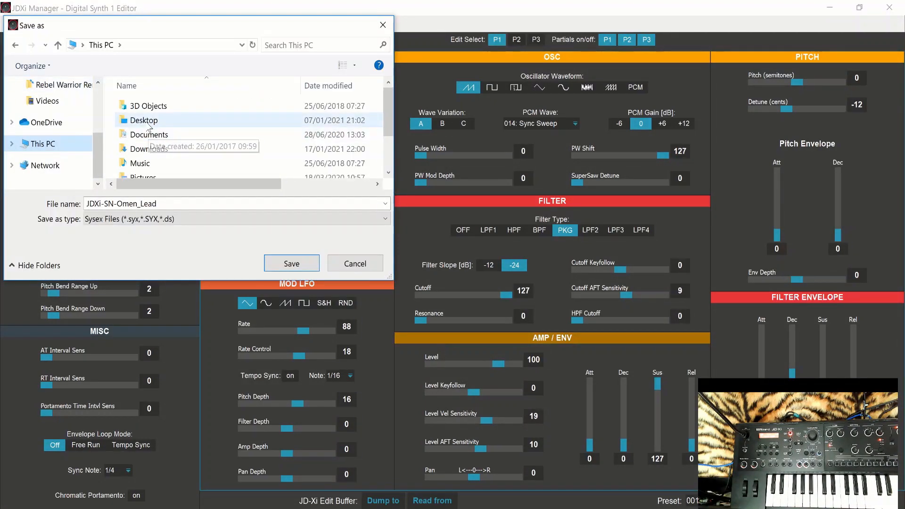
pyautogui.moveTo(385, 113)
pyautogui.mouseDown()
pyautogui.moveTo(388, 145)
pyautogui.moveTo(386, 101)
pyautogui.mouseUp()
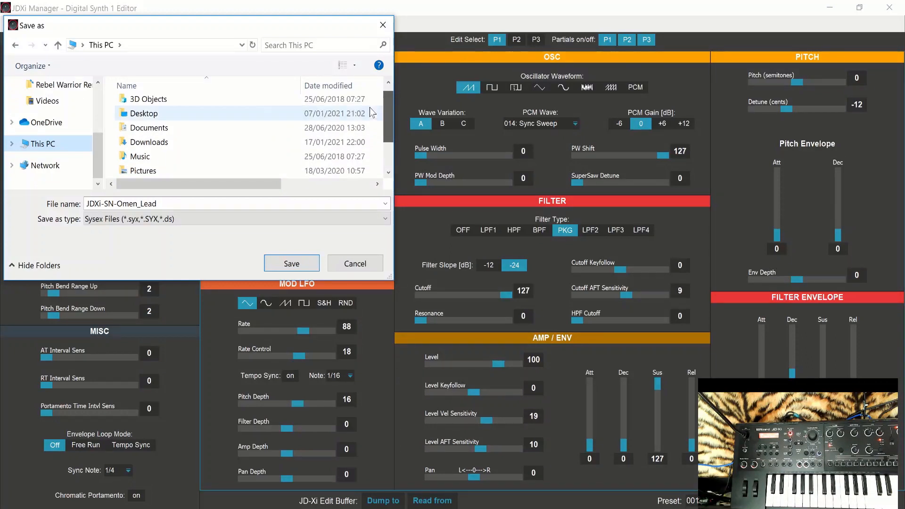
pyautogui.click(100, 101)
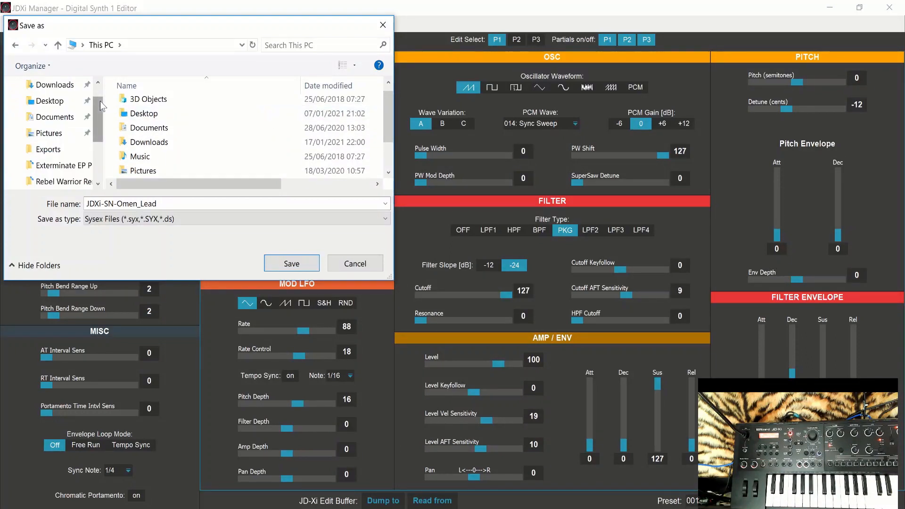
pyautogui.doubleClick(196, 113)
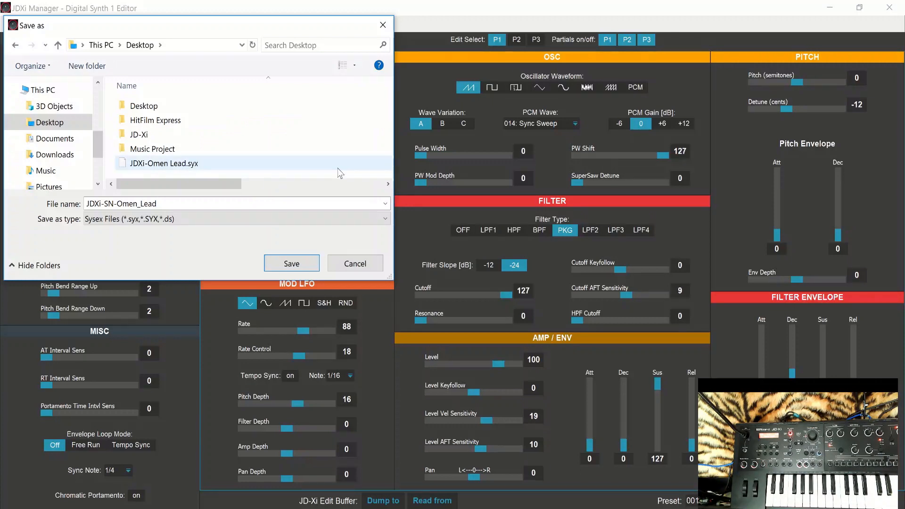
pyautogui.click(190, 165)
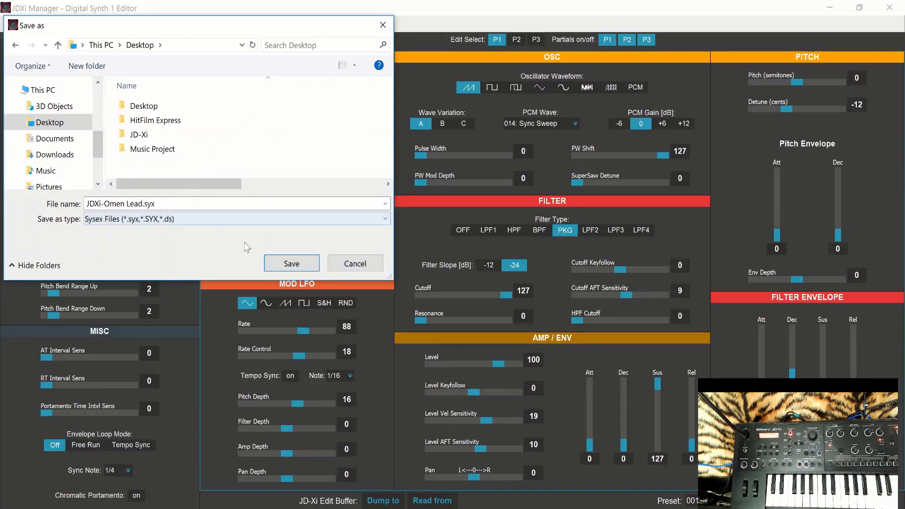
pyautogui.click(291, 264)
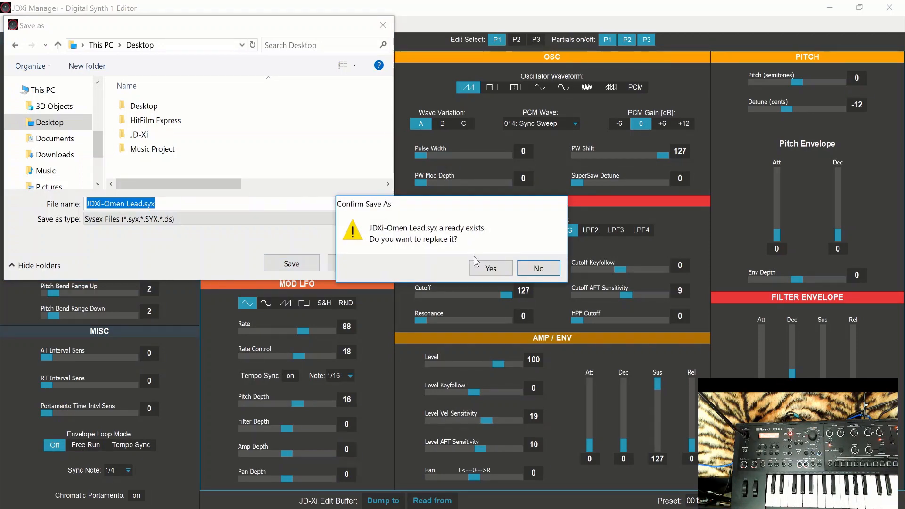
pyautogui.click(488, 268)
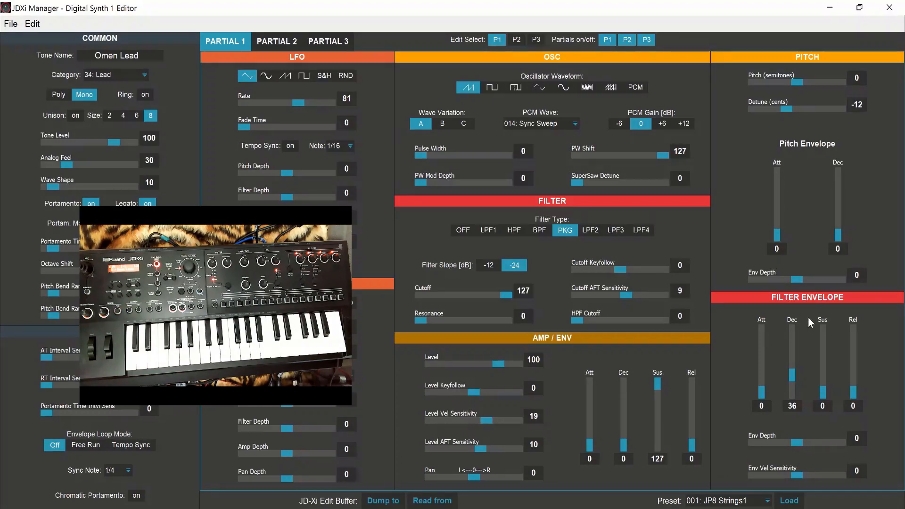
pyautogui.moveTo(199, 219); pyautogui.dragTo(629, 178)
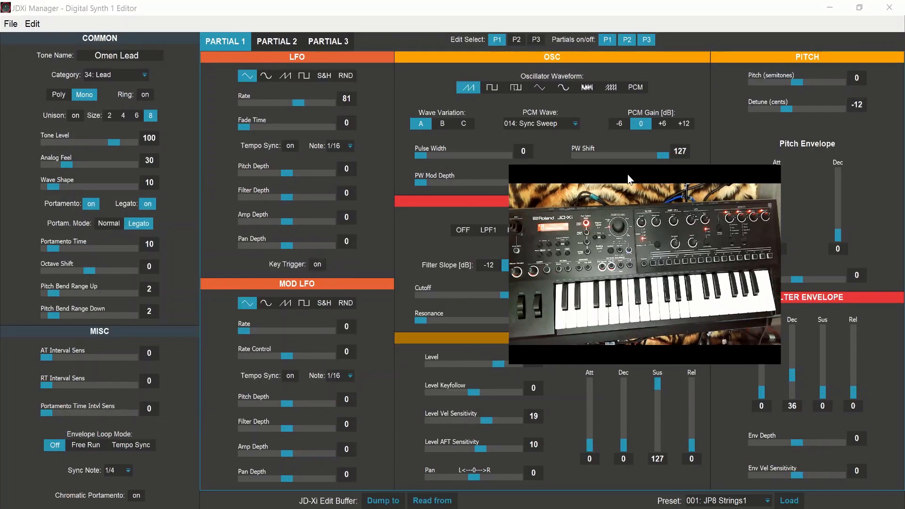